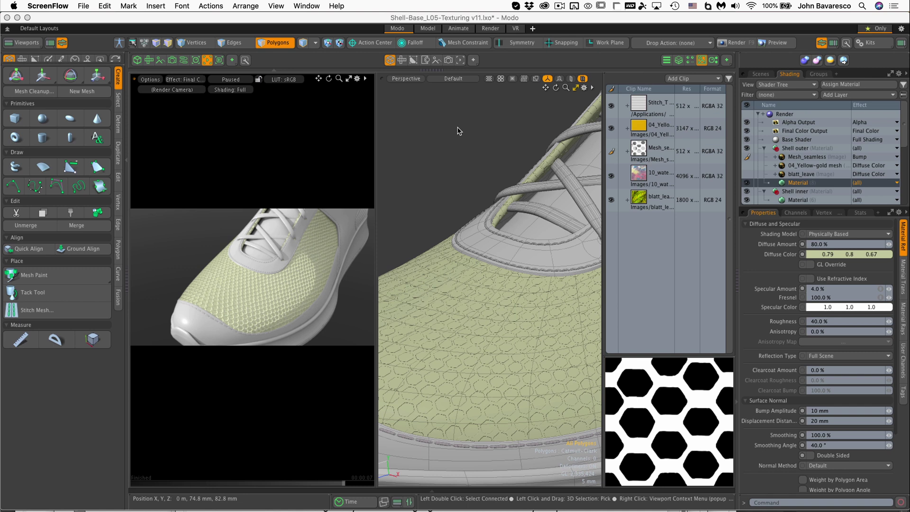
Close the render preview and turn on the visibility of lights and cameras in the 3D viewport.
{"action": "left_click", "coordinate": [206, 61]}
{"action": "left_click_drag", "start_coordinate": [478, 193], "coordinate": [408, 302], "text": "ctrl+alt"}
{"action": "scroll", "coordinate": [414, 327], "scroll_direction": "down", "scroll_amount": 10}
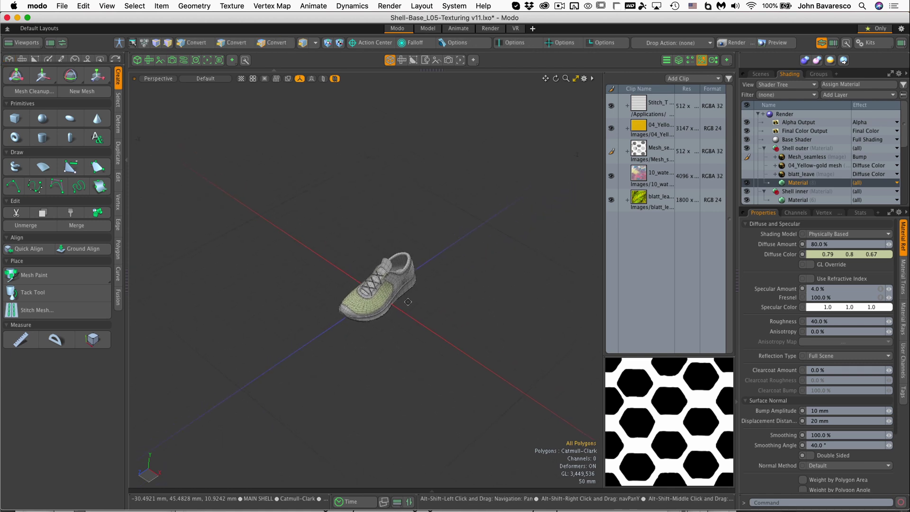
{"action": "left_click_drag", "start_coordinate": [472, 294], "coordinate": [412, 295], "text": "ctrl+alt"}
{"action": "left_click_drag", "start_coordinate": [412, 294], "coordinate": [440, 300], "text": "alt+shift"}
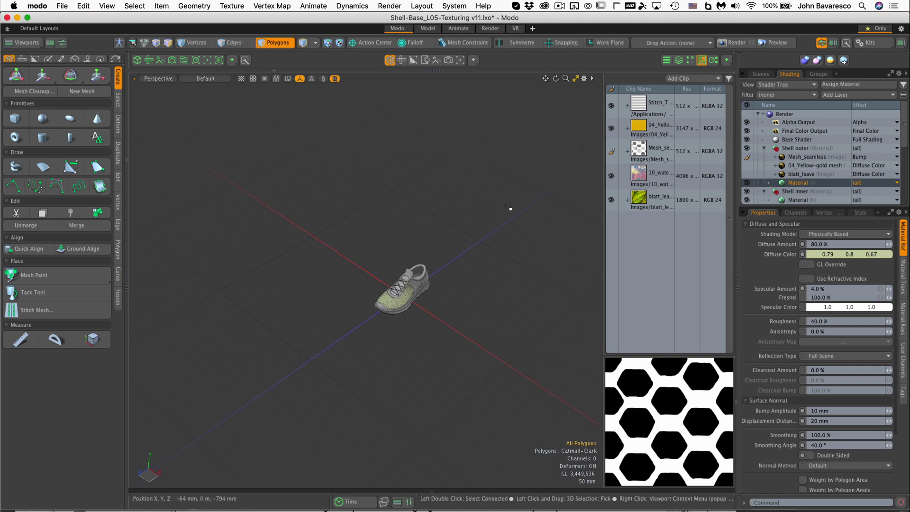
{"action": "key", "text": "o"}
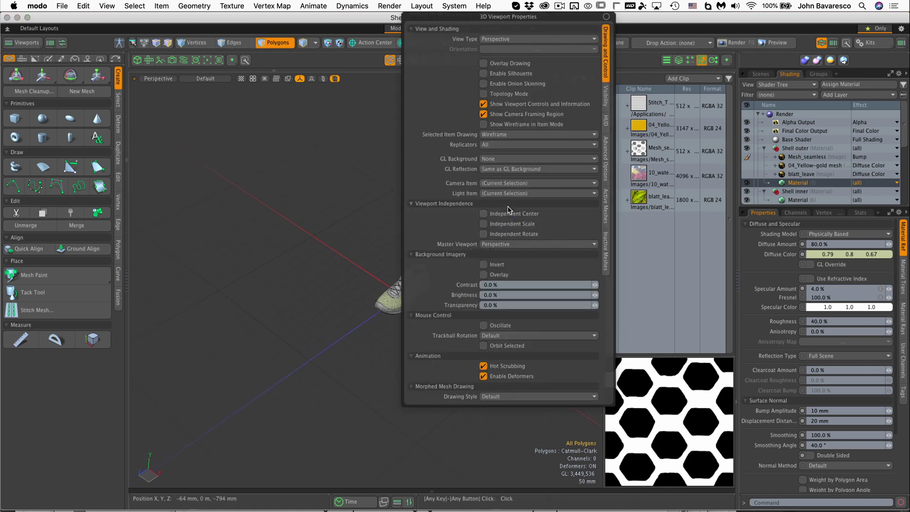
{"action": "left_click_drag", "start_coordinate": [522, 14], "coordinate": [508, 68]}
{"action": "left_click", "coordinate": [592, 152]}
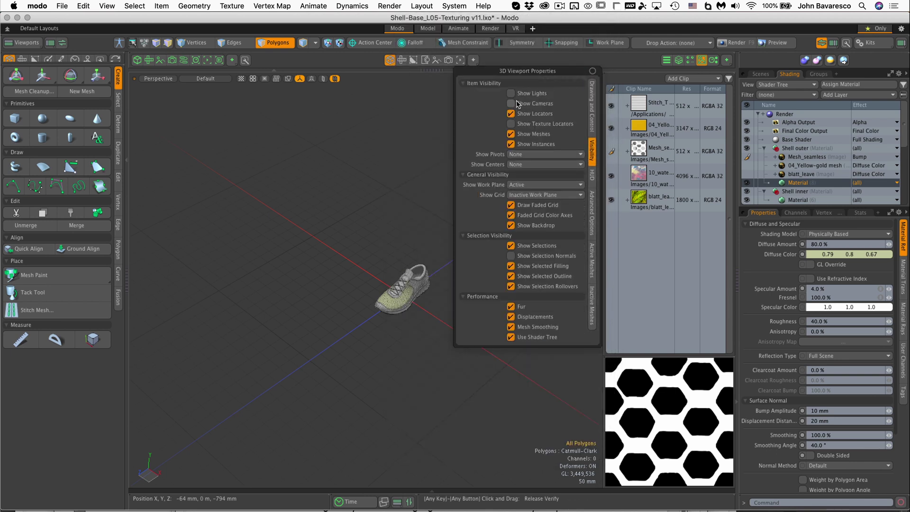
{"action": "left_click", "coordinate": [511, 104]}
{"action": "left_click", "coordinate": [368, 124]}
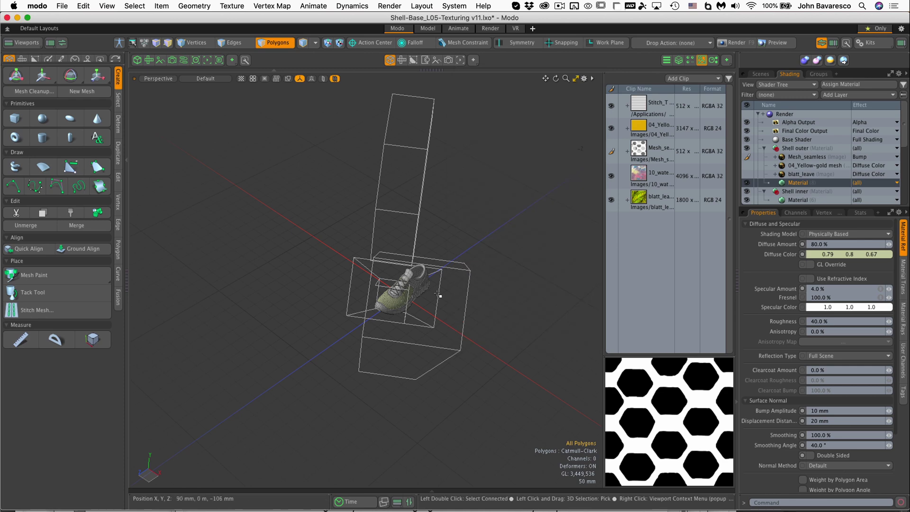
Switch from polygon to item selection and select the Directional Light in the viewport.
{"action": "mouse_move", "coordinate": [412, 296]}
{"action": "left_mouse_down", "text": "ctrl+alt"}
{"action": "mouse_move", "coordinate": [481, 305]}
{"action": "mouse_move", "coordinate": [319, 331]}
{"action": "mouse_move", "coordinate": [423, 218]}
{"action": "mouse_move", "coordinate": [404, 304]}
{"action": "left_mouse_up", "text": "ctrl+alt"}
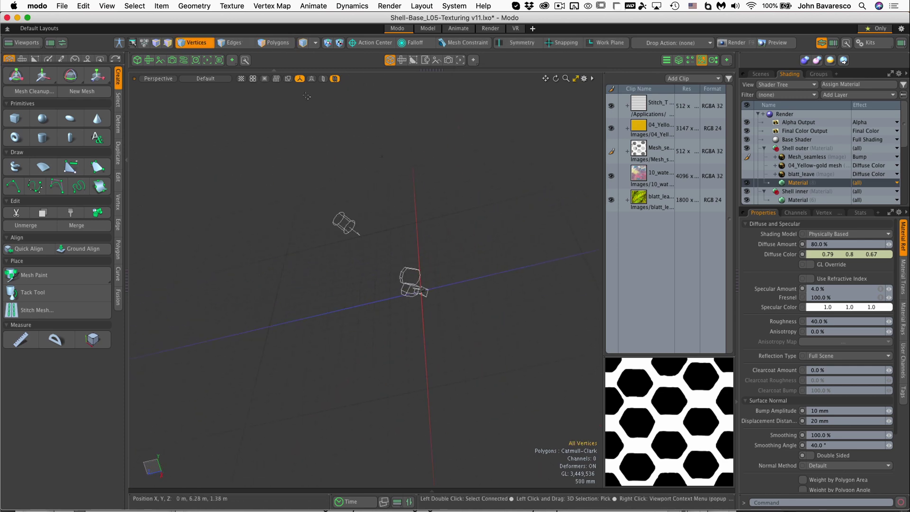
{"action": "key", "text": "3"}
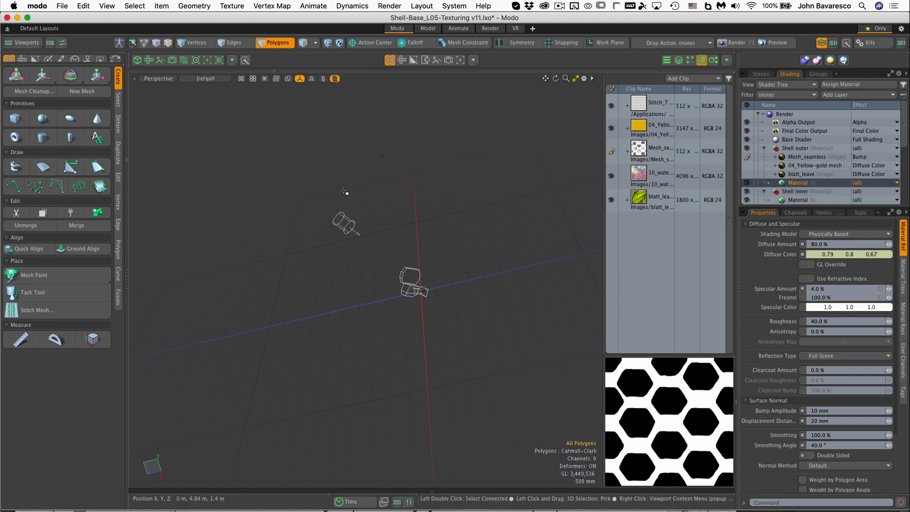
{"action": "left_click", "coordinate": [277, 45]}
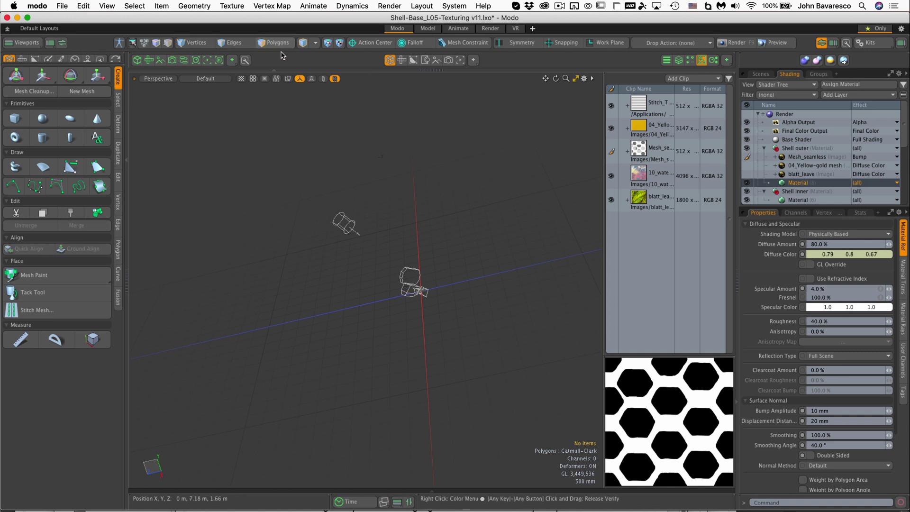
{"action": "left_click", "coordinate": [353, 234]}
{"action": "left_click", "coordinate": [346, 231]}
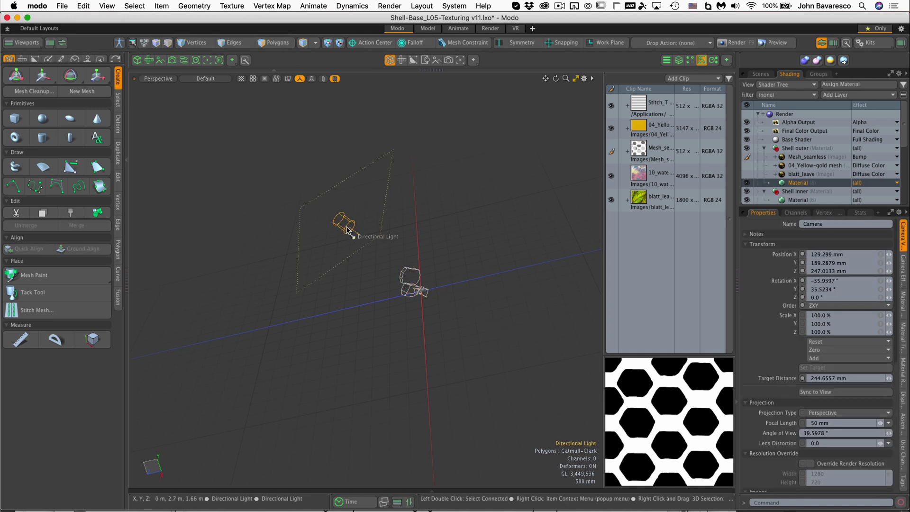
{"action": "left_click_drag", "start_coordinate": [378, 250], "coordinate": [398, 246], "text": "alt"}
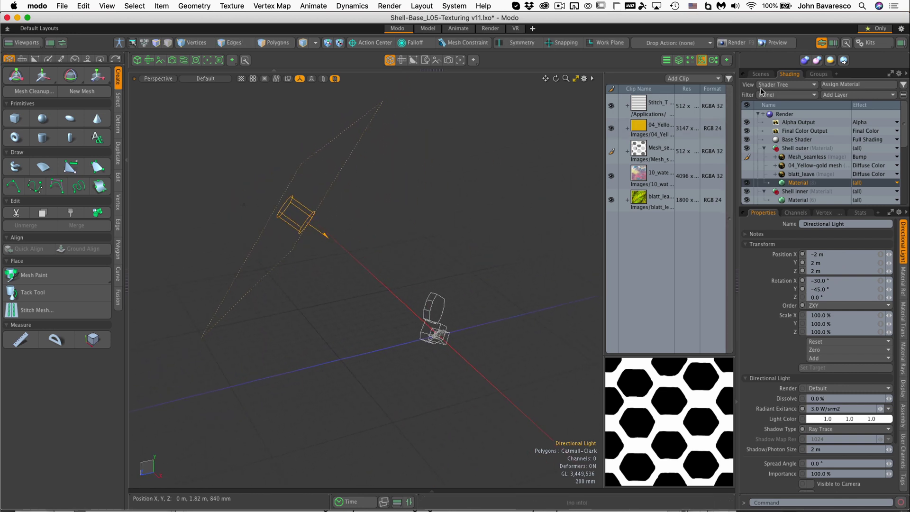
Change the Directional Light's type to Area Light in the scene's item list.
{"action": "left_click", "coordinate": [761, 74]}
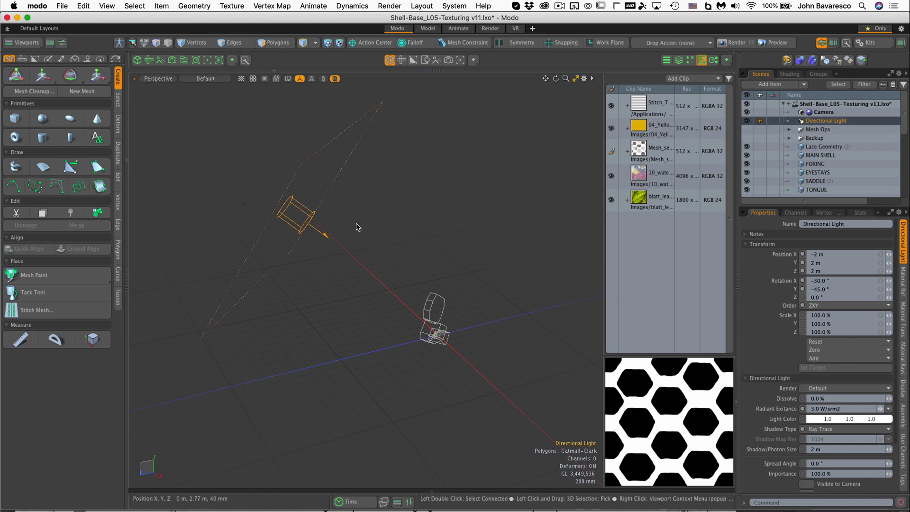
{"action": "left_click_drag", "start_coordinate": [358, 227], "coordinate": [394, 227], "text": "alt"}
{"action": "scroll", "coordinate": [331, 225], "scroll_direction": "up", "scroll_amount": 4}
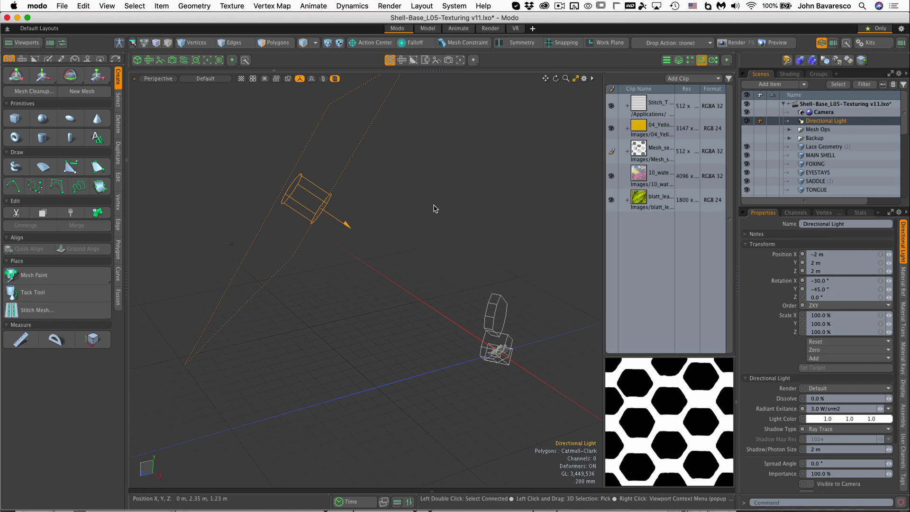
{"action": "right_click", "coordinate": [829, 122]}
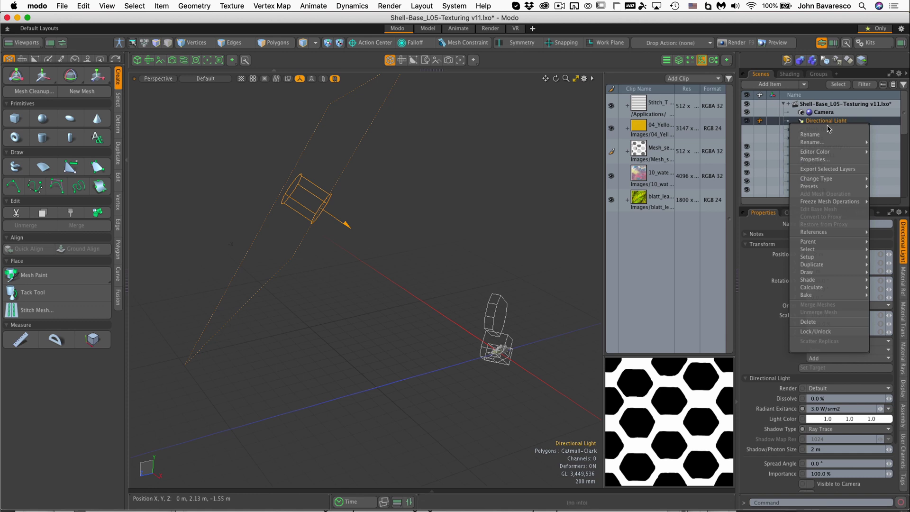
{"action": "mouse_move", "coordinate": [830, 181]}
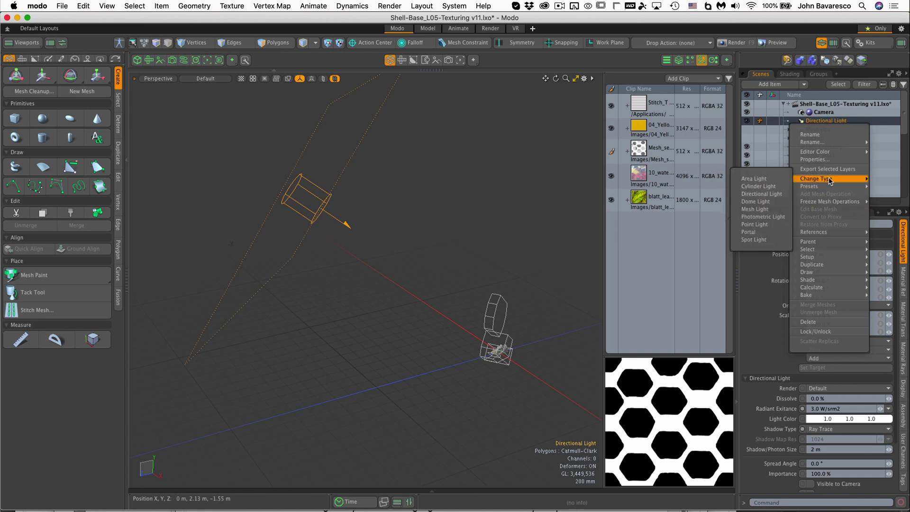
{"action": "left_click", "coordinate": [754, 181]}
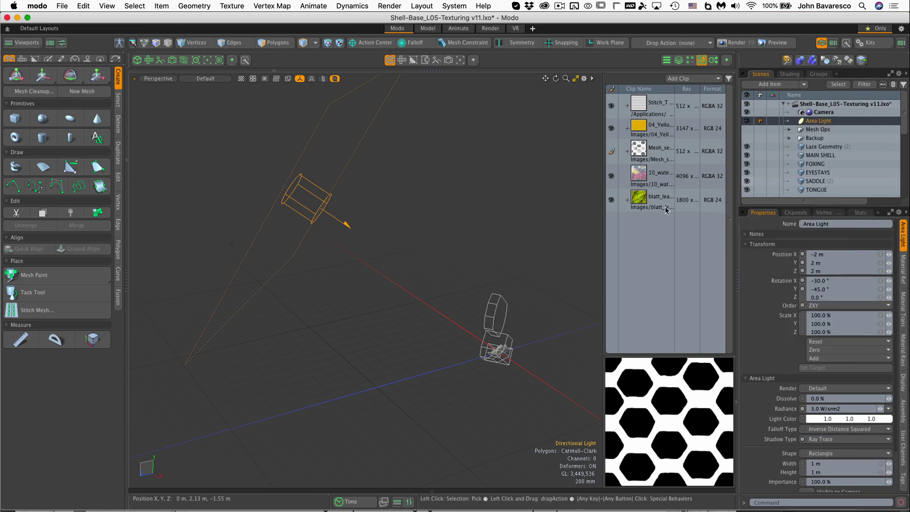
{"action": "left_click_drag", "start_coordinate": [382, 219], "coordinate": [363, 252], "text": "alt"}
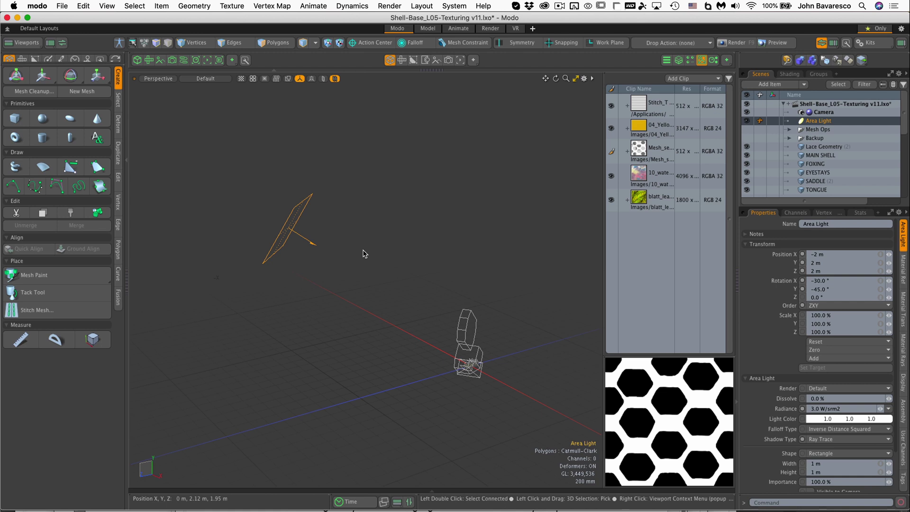
Set the action center to Selection and move the area light closer to the shoe, to about -383, 680, 383 mm.
{"action": "key", "text": "w"}
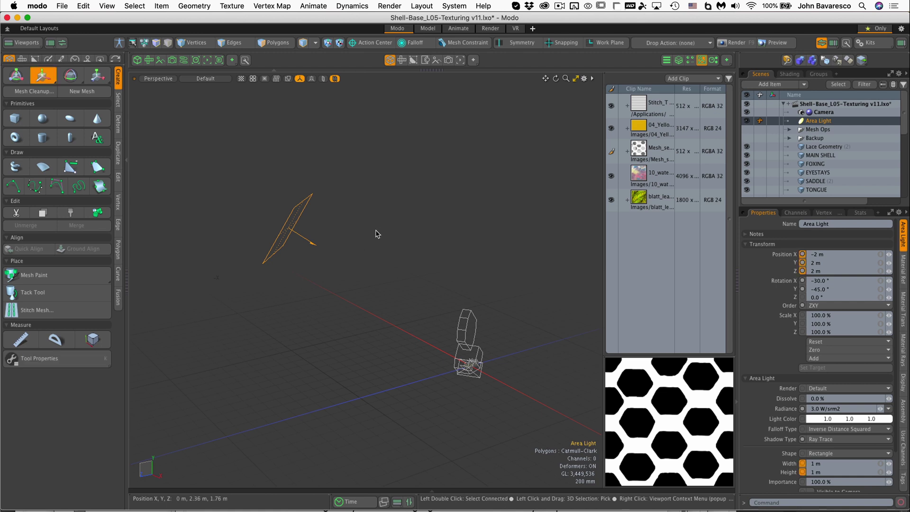
{"action": "left_click", "coordinate": [360, 43]}
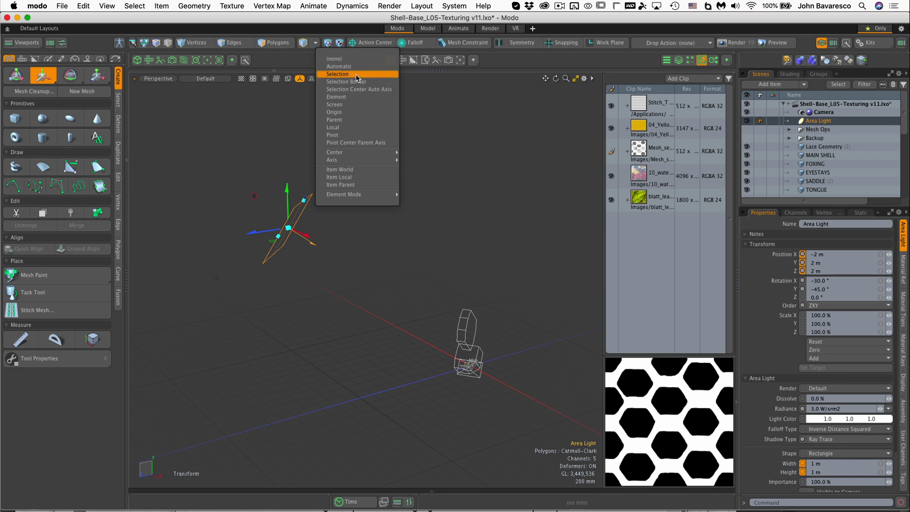
{"action": "left_click", "coordinate": [357, 74]}
{"action": "left_click_drag", "start_coordinate": [260, 214], "coordinate": [408, 308]}
{"action": "left_click_drag", "start_coordinate": [503, 305], "coordinate": [409, 248], "text": "alt"}
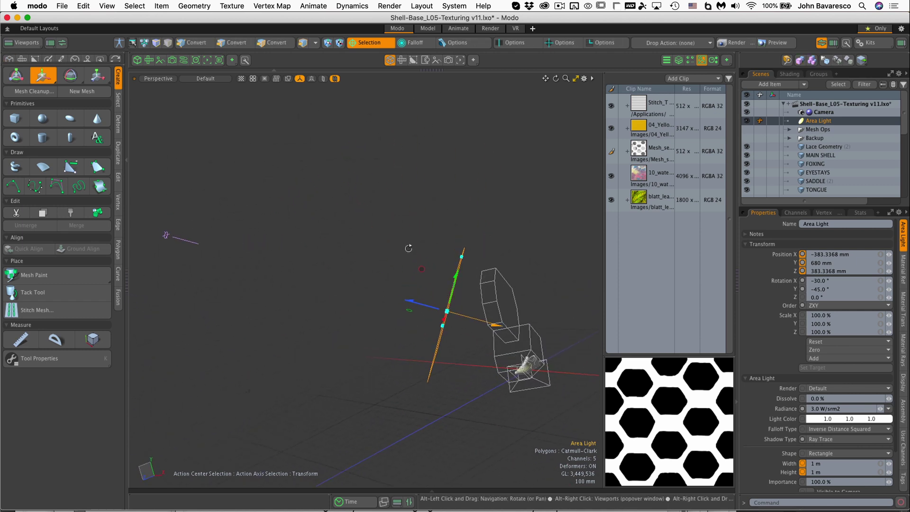
Rotate and move the area light so it points down from above the shoe, and shrink it to about 726 by 696 mm.
{"action": "key", "text": "y"}
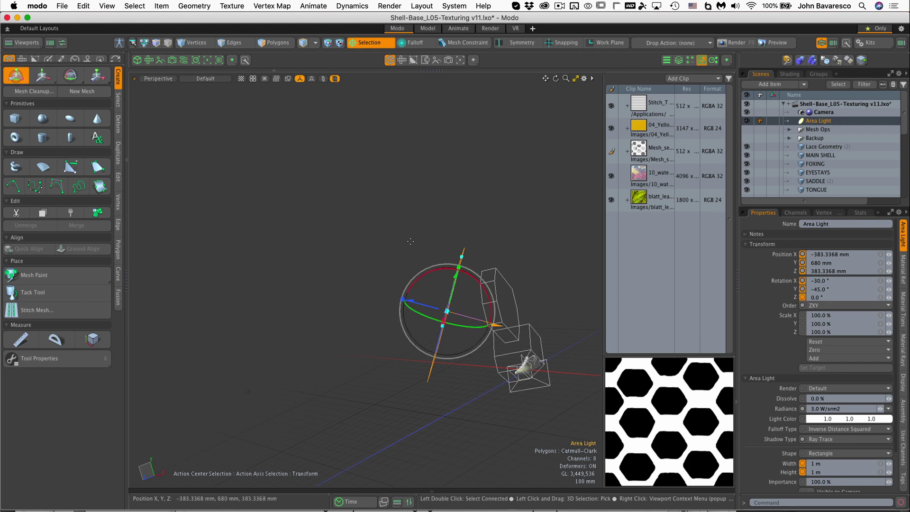
{"action": "left_click_drag", "start_coordinate": [441, 273], "coordinate": [534, 305]}
{"action": "scroll", "coordinate": [525, 363], "scroll_direction": "up", "scroll_amount": 8}
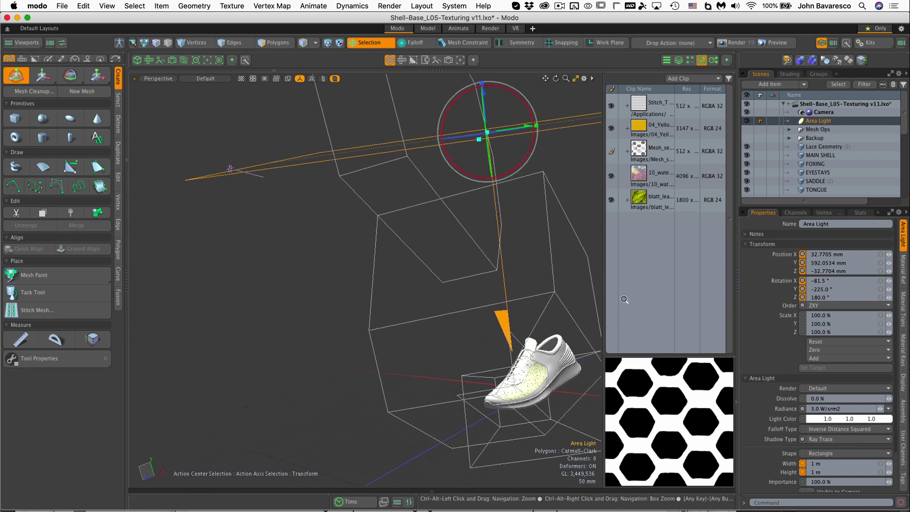
{"action": "left_click_drag", "start_coordinate": [525, 364], "coordinate": [475, 375], "text": "alt+shift"}
{"action": "left_click_drag", "start_coordinate": [475, 375], "coordinate": [415, 380], "text": "alt"}
{"action": "scroll", "coordinate": [492, 327], "scroll_direction": "down", "scroll_amount": 6}
{"action": "left_click_drag", "start_coordinate": [441, 283], "coordinate": [446, 267]}
{"action": "key", "text": "q"}
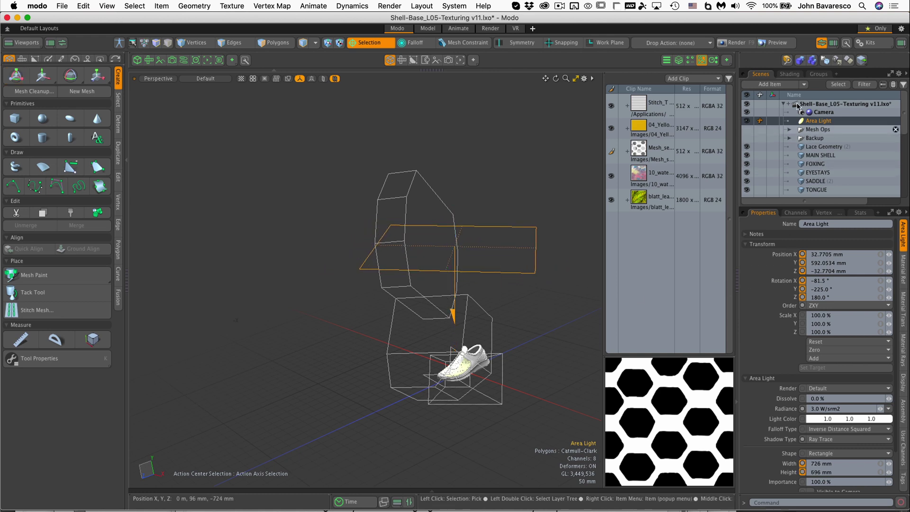
Duplicate the area light and move the copy away from the original, to about 509, 592, 444 mm.
{"action": "right_click", "coordinate": [821, 121]}
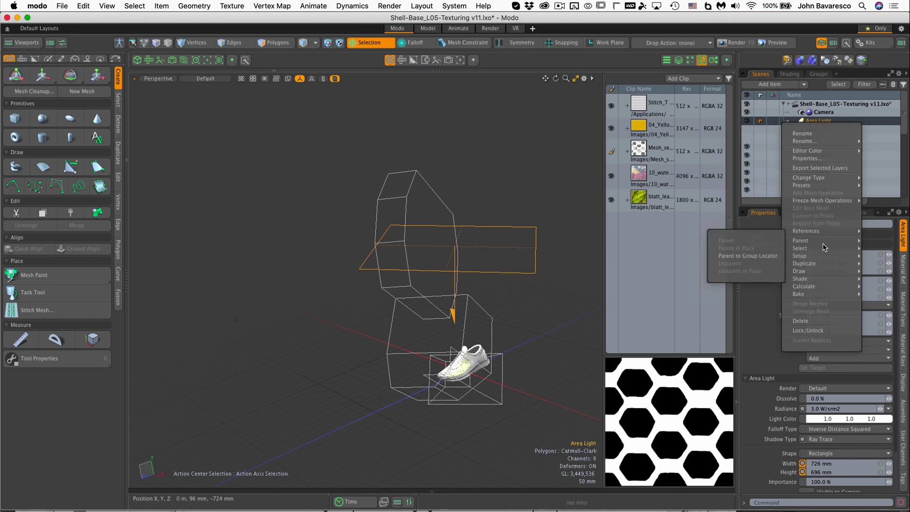
{"action": "mouse_move", "coordinate": [806, 263]}
{"action": "left_click", "coordinate": [743, 264]}
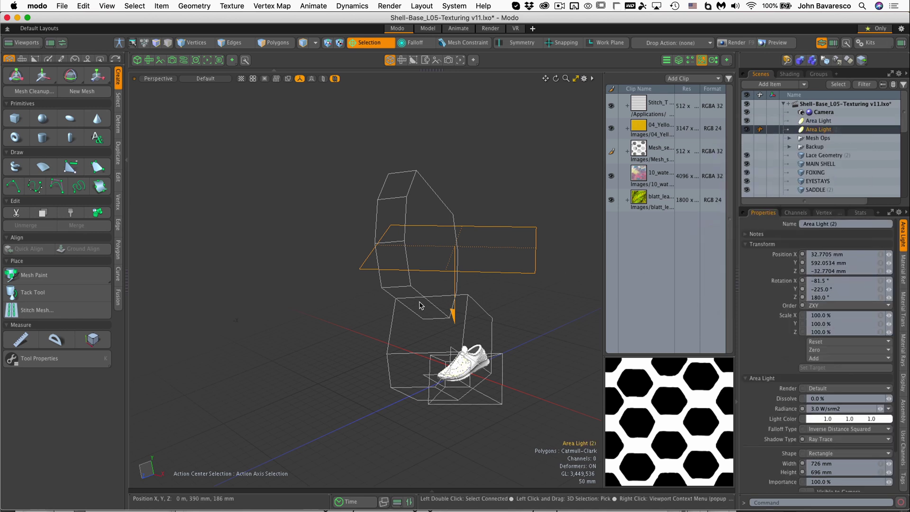
{"action": "key", "text": "w"}
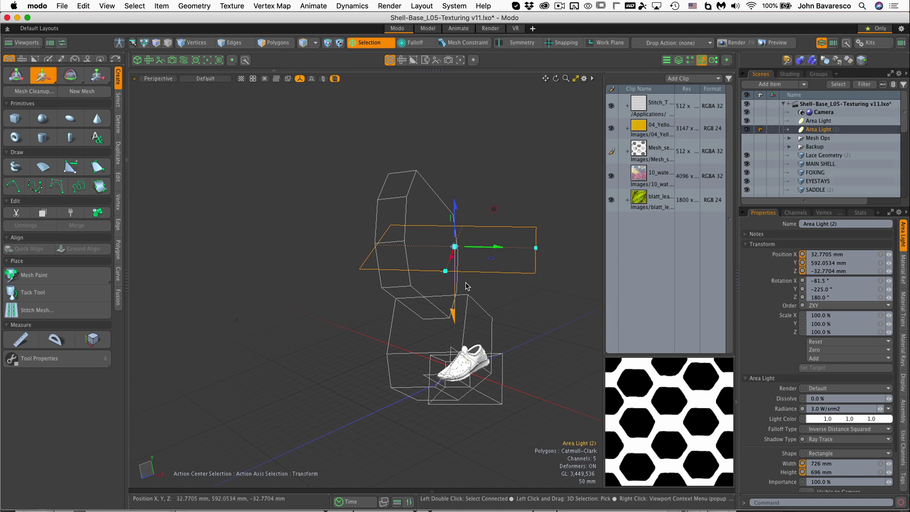
{"action": "left_click_drag", "start_coordinate": [453, 259], "coordinate": [434, 309]}
{"action": "left_click_drag", "start_coordinate": [469, 340], "coordinate": [295, 337], "text": "alt"}
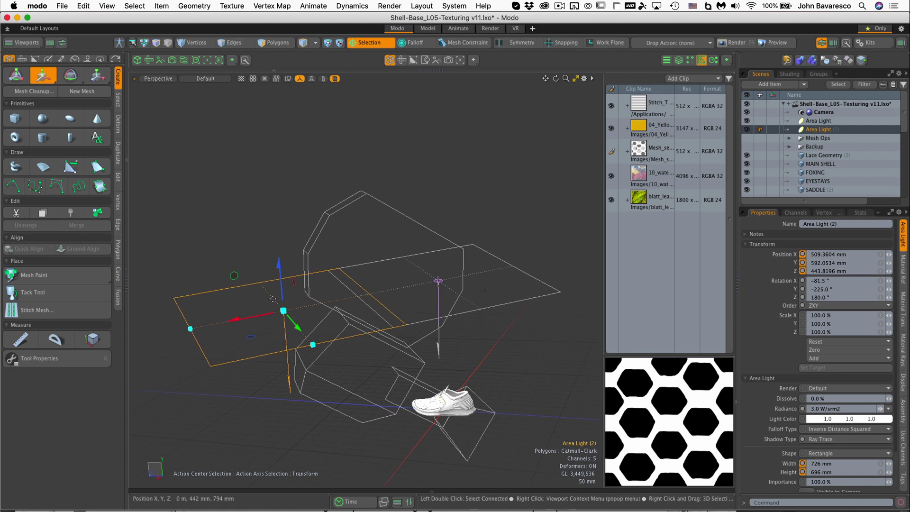
Stand the duplicate light upright facing the shoe from the side, at about 457, 325, -452 mm.
{"action": "key", "text": "y"}
{"action": "left_click_drag", "start_coordinate": [264, 261], "coordinate": [204, 336]}
{"action": "left_click_drag", "start_coordinate": [278, 352], "coordinate": [272, 402]}
{"action": "left_click_drag", "start_coordinate": [339, 366], "coordinate": [498, 358]}
{"action": "key", "text": "space"}
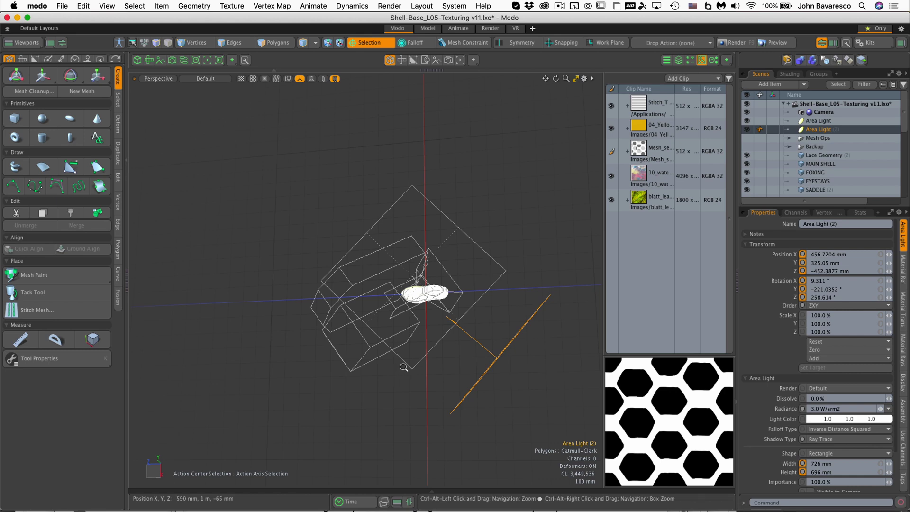
{"action": "left_click_drag", "start_coordinate": [403, 367], "coordinate": [502, 248], "text": "ctrl+alt"}
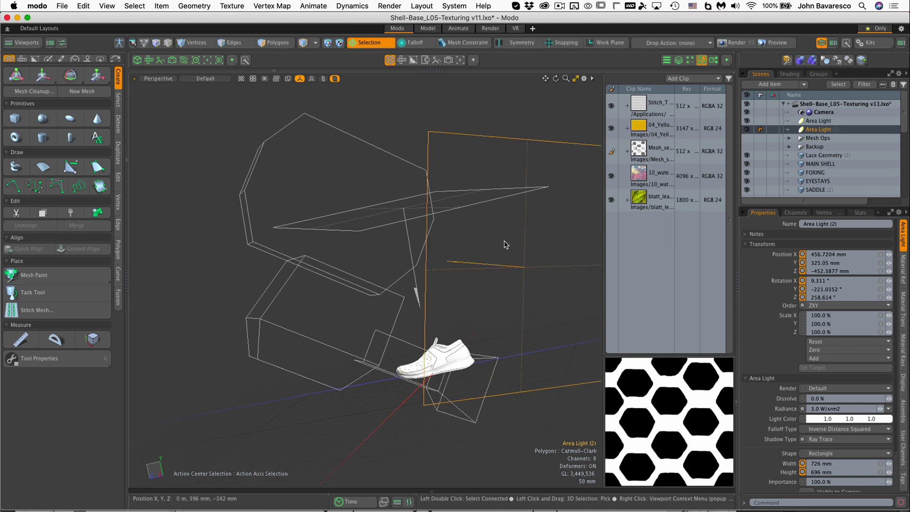
Tilt the duplicate light down toward the shoe and shrink it to about 528 by 524 mm.
{"action": "key", "text": "y"}
{"action": "left_click_drag", "start_coordinate": [560, 236], "coordinate": [550, 219]}
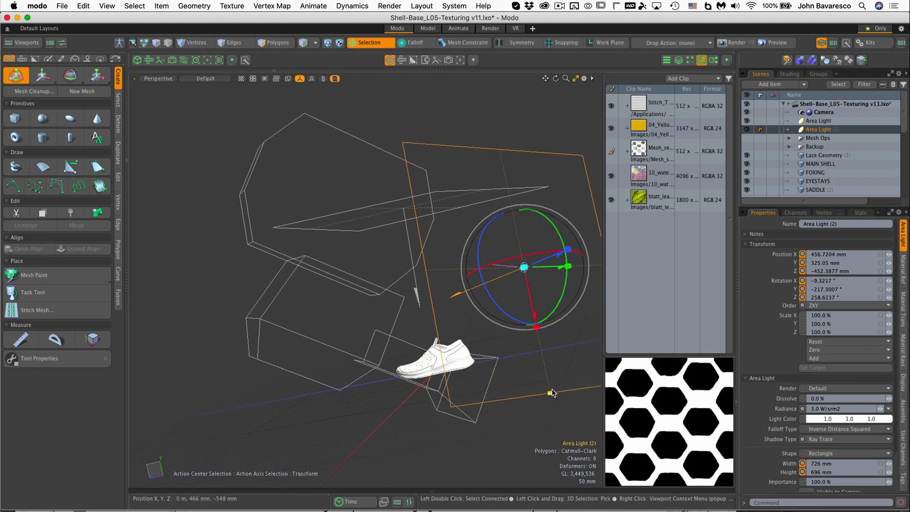
{"action": "left_click_drag", "start_coordinate": [552, 393], "coordinate": [494, 288]}
{"action": "left_click_drag", "start_coordinate": [494, 287], "coordinate": [541, 357], "text": "alt+shift"}
{"action": "key", "text": "space"}
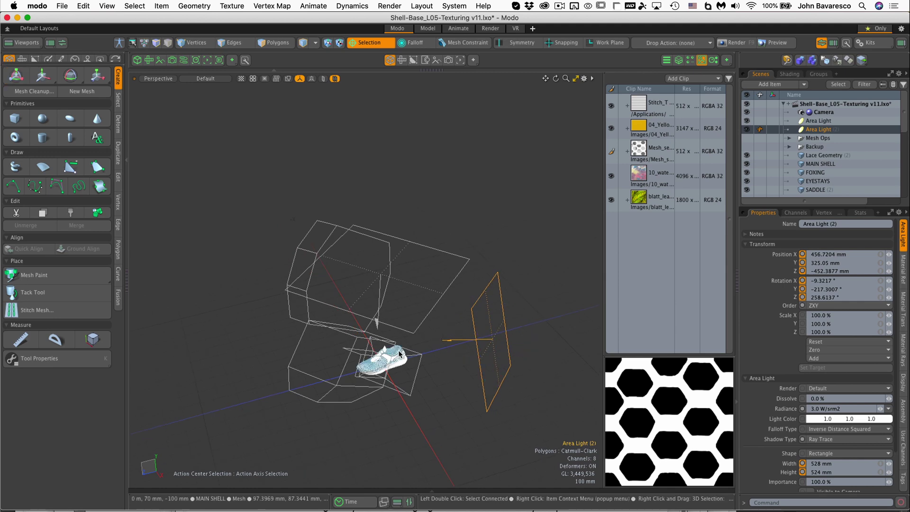
{"action": "left_click_drag", "start_coordinate": [400, 359], "coordinate": [439, 331], "text": "ctrl+alt"}
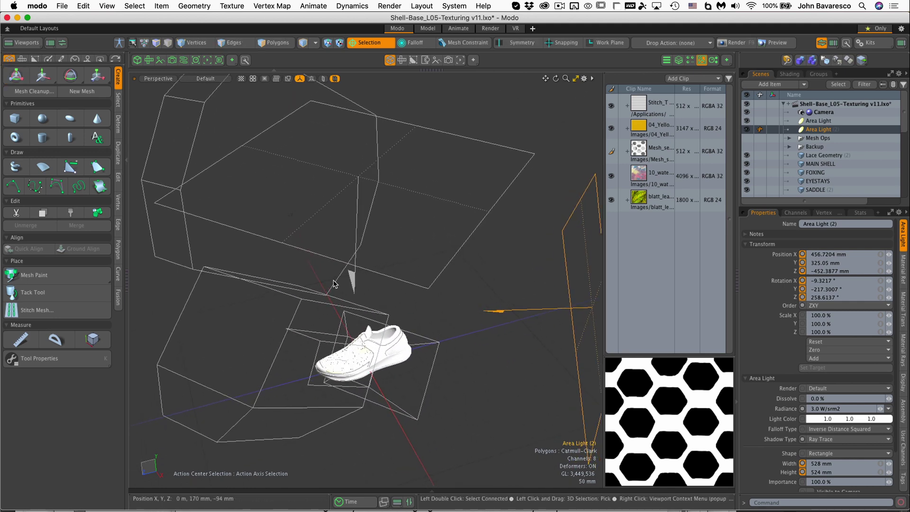
Start the render preview beside the 3D view and reframe its camera on the whole shoe.
{"action": "left_click", "coordinate": [207, 60]}
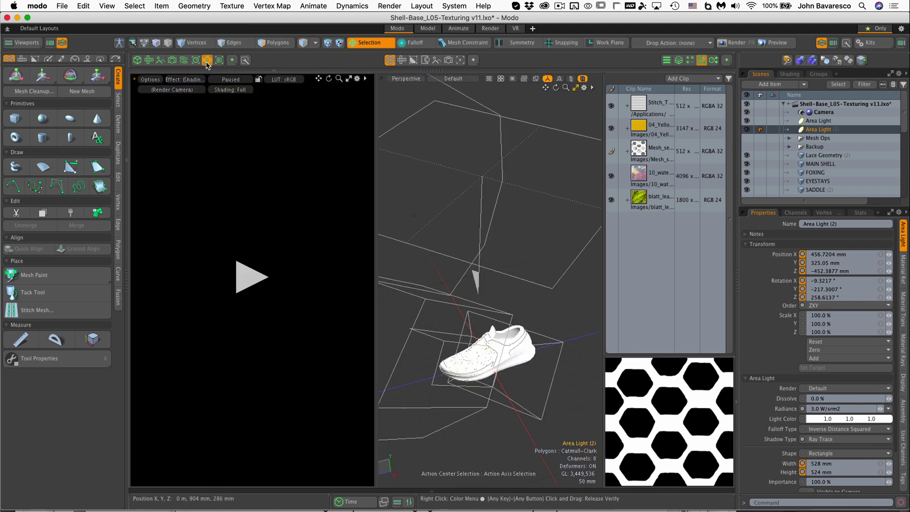
{"action": "left_click", "coordinate": [256, 279]}
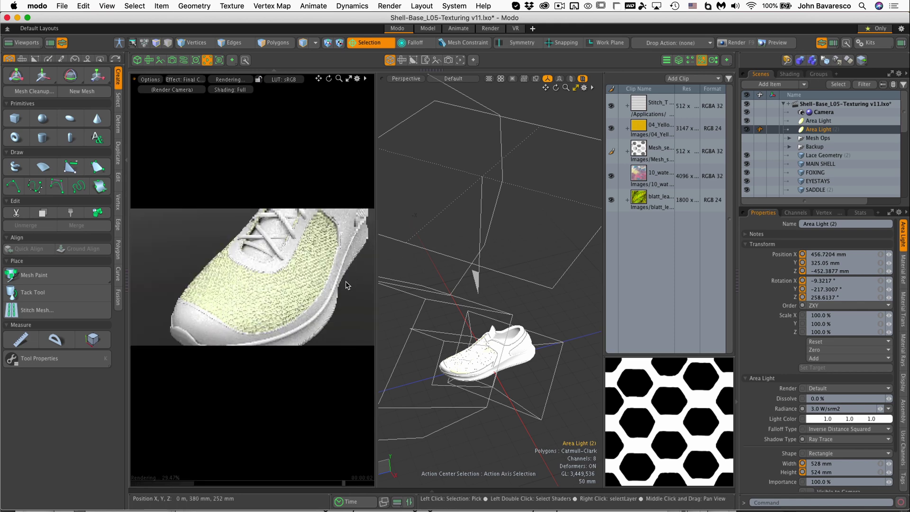
{"action": "left_click_drag", "start_coordinate": [346, 285], "coordinate": [380, 338], "text": "alt"}
Move and turn the duplicate light to face the shoe from about -15, 280, -689 mm.
{"action": "left_click_drag", "start_coordinate": [468, 324], "coordinate": [486, 361], "text": "alt"}
{"action": "key", "text": "w"}
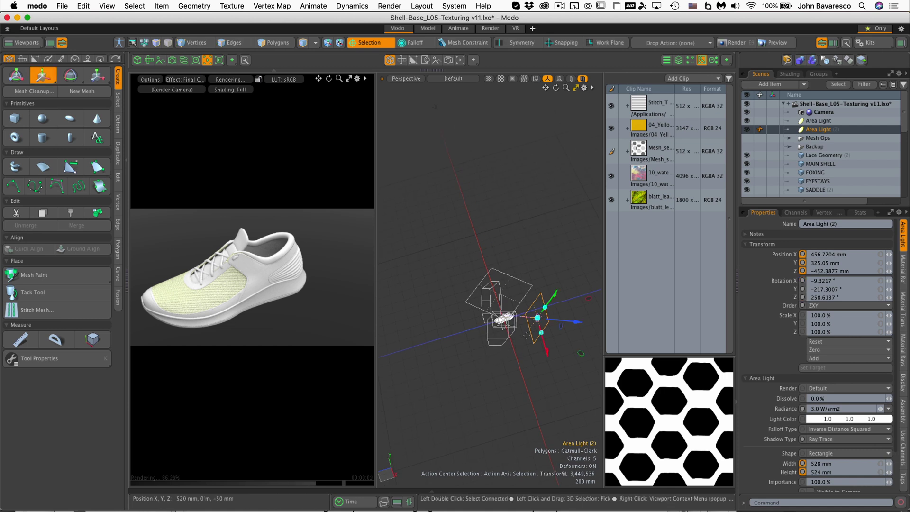
{"action": "left_click_drag", "start_coordinate": [540, 320], "coordinate": [549, 301]}
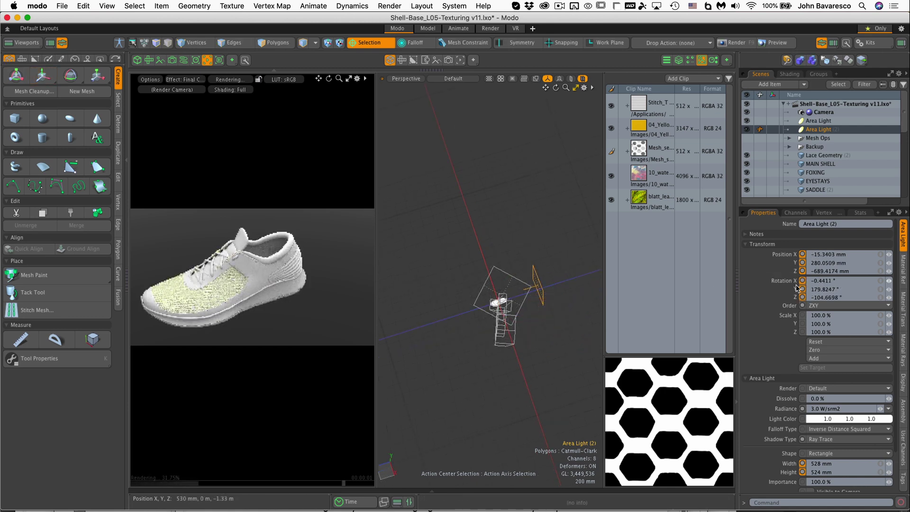
Scale the original area light above the shoe down uniformly to about 46.5 %.
{"action": "left_click", "coordinate": [507, 290]}
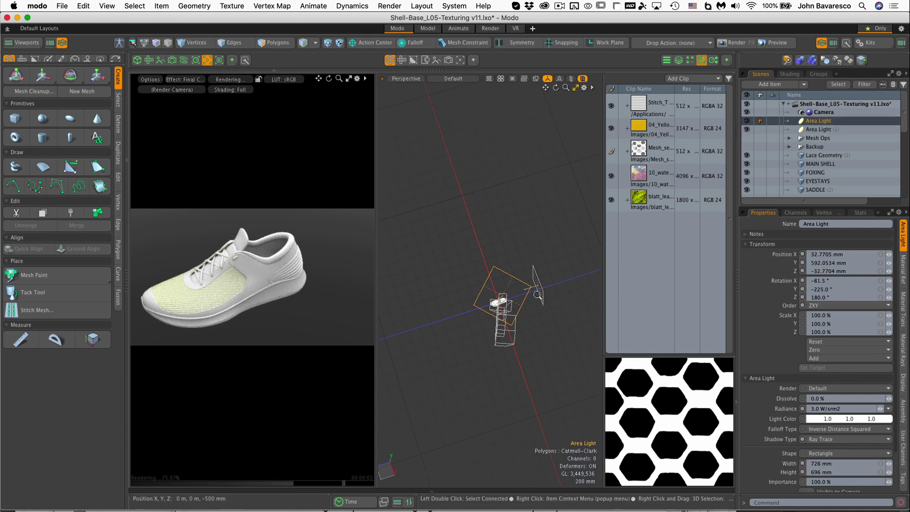
{"action": "left_click_drag", "start_coordinate": [501, 325], "coordinate": [535, 315], "text": "ctrl+alt"}
{"action": "left_click_drag", "start_coordinate": [496, 284], "coordinate": [471, 353], "text": "alt"}
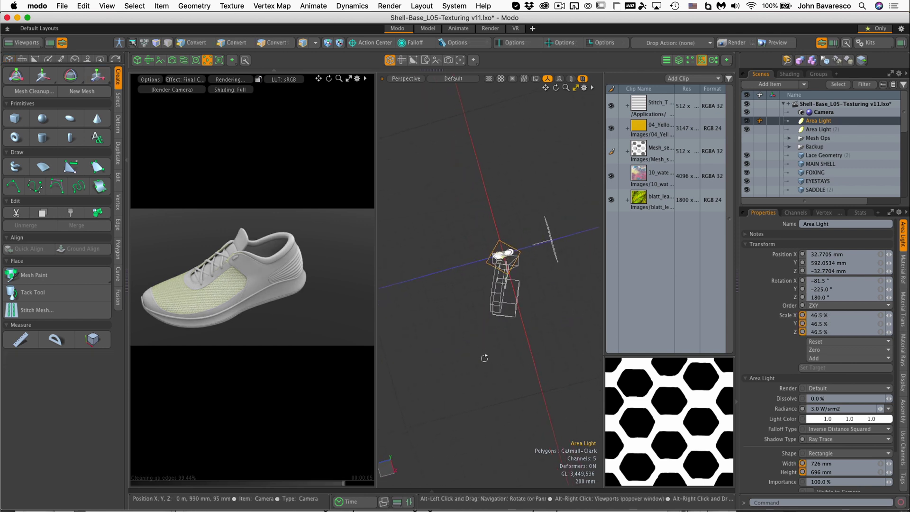
Add a unit plane in a new mesh beneath the shoe.
{"action": "left_click", "coordinate": [194, 6]}
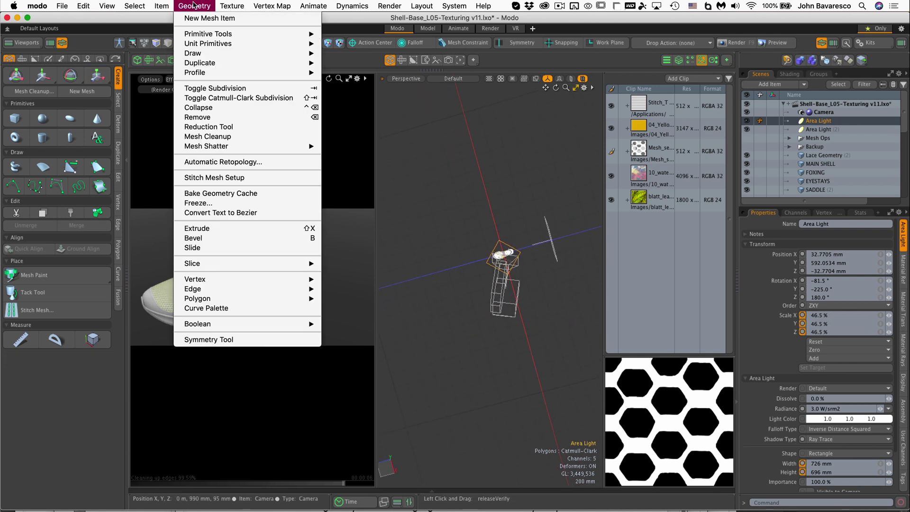
{"action": "mouse_move", "coordinate": [213, 44]}
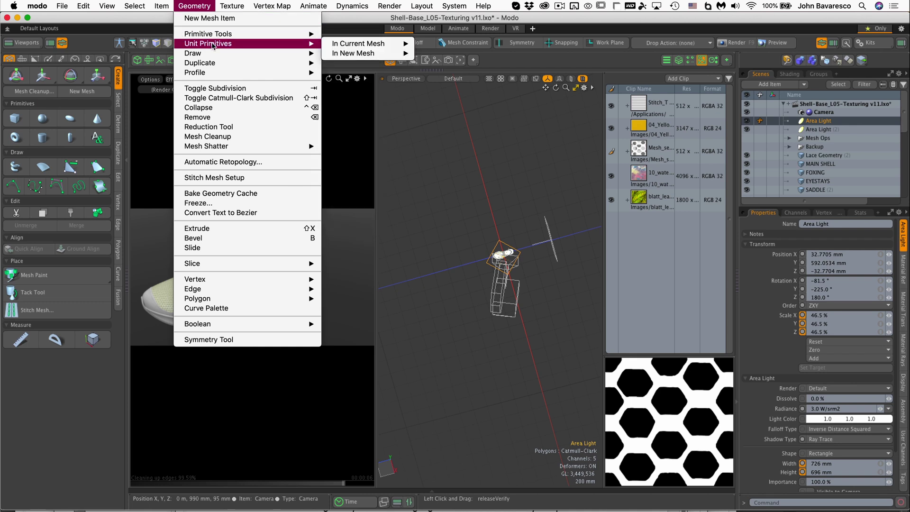
{"action": "mouse_move", "coordinate": [345, 45]}
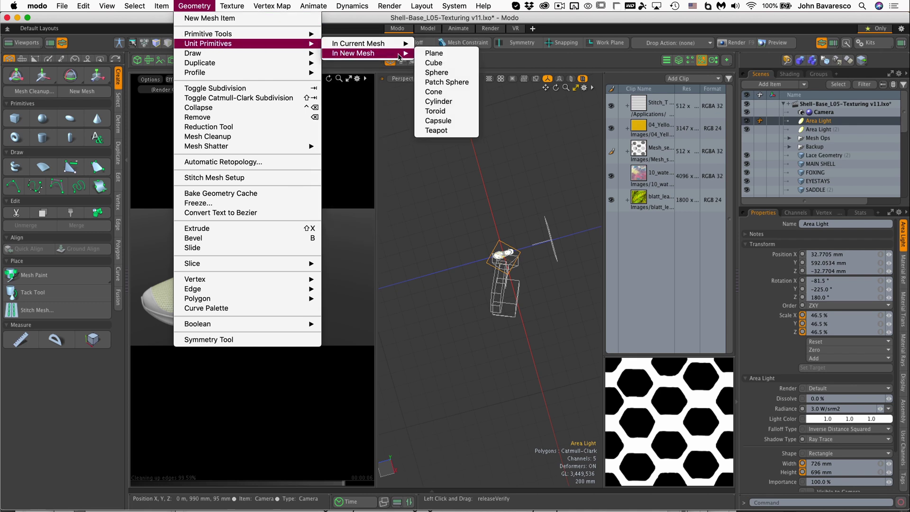
{"action": "left_click", "coordinate": [455, 55]}
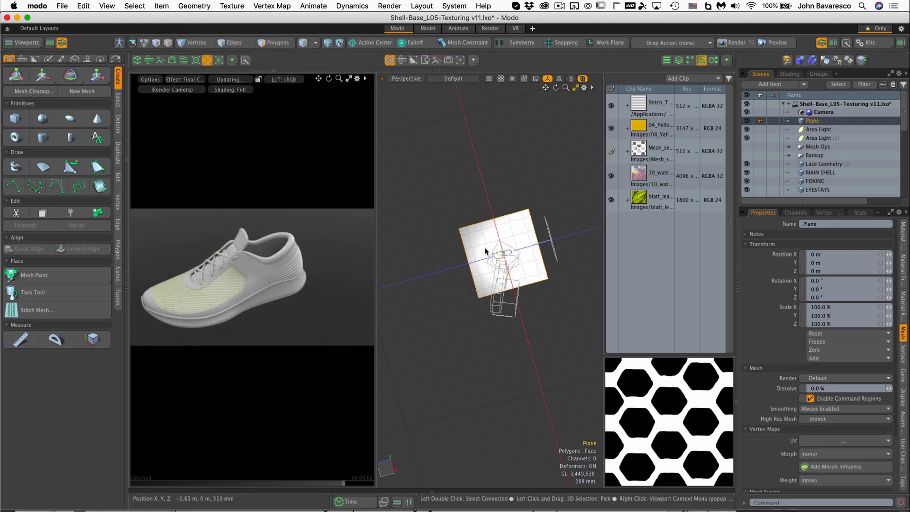
Scale the new plane uniformly to about 630.5 % so it forms a wide ground around the shoe and lights.
{"action": "scroll", "coordinate": [520, 242], "scroll_direction": "up", "scroll_amount": 2}
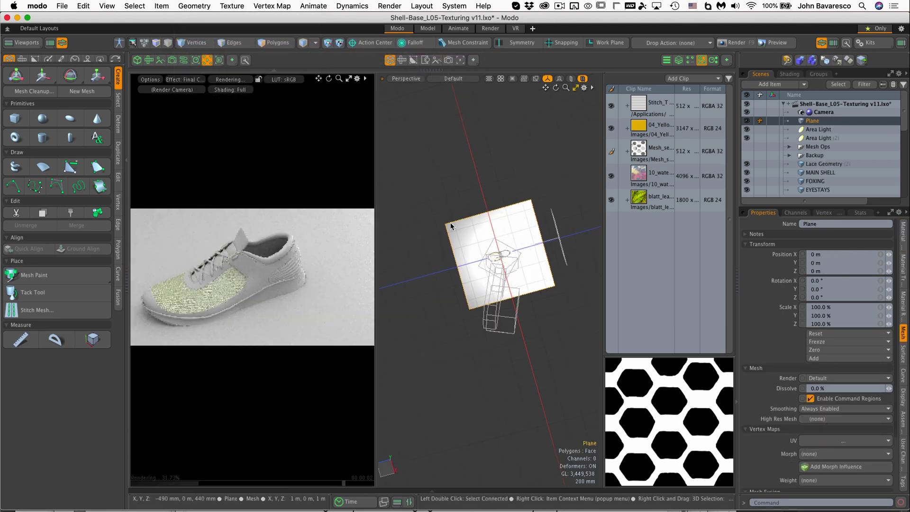
{"action": "key", "text": "y"}
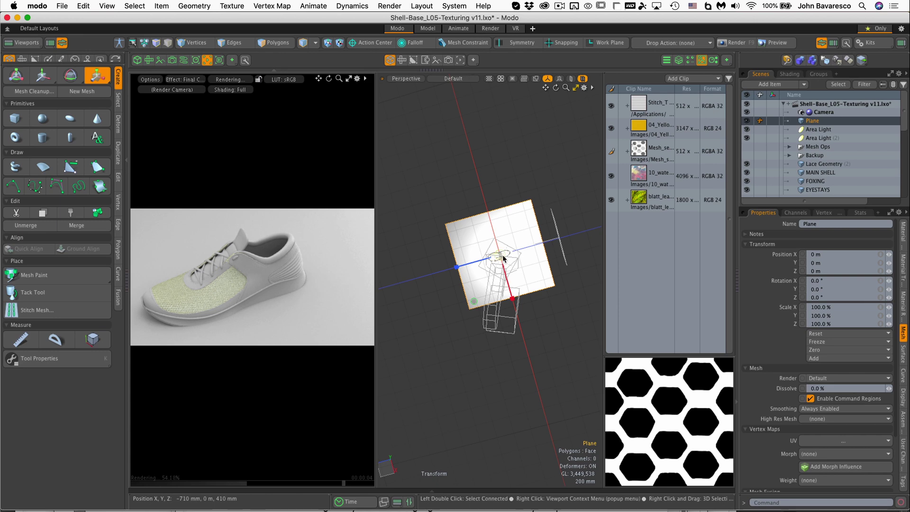
{"action": "left_click_drag", "start_coordinate": [503, 257], "coordinate": [711, 256]}
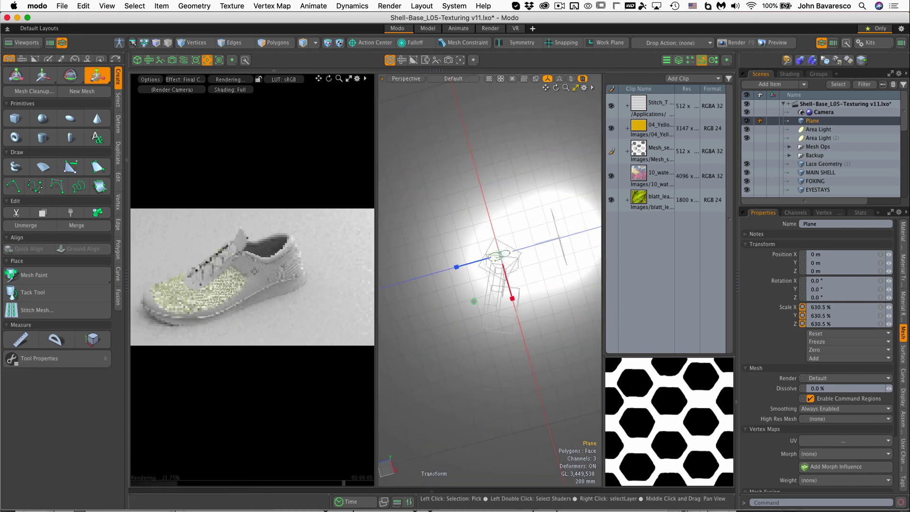
{"action": "key", "text": "space"}
{"action": "left_click_drag", "start_coordinate": [277, 294], "coordinate": [338, 260], "text": "alt"}
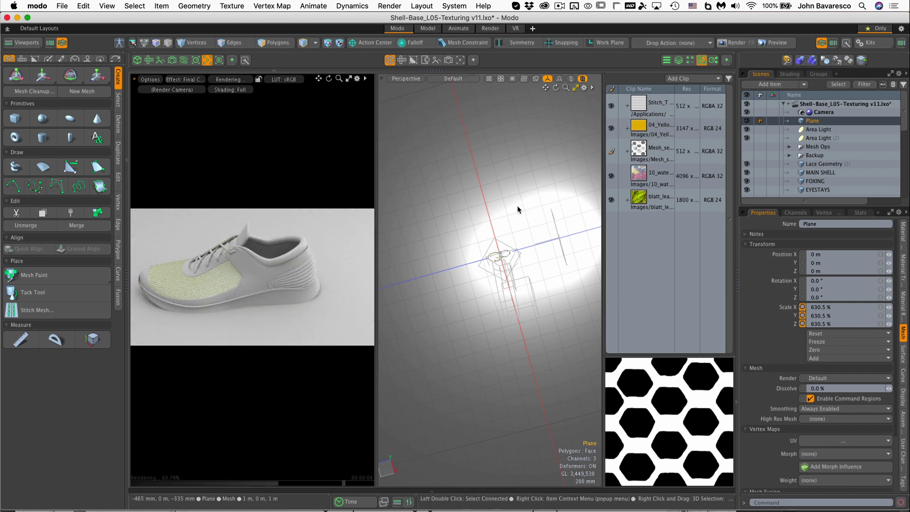
Select the plane's polygon and assign it a new material named ground.
{"action": "left_click_drag", "start_coordinate": [525, 184], "coordinate": [464, 204], "text": "ctrl+alt"}
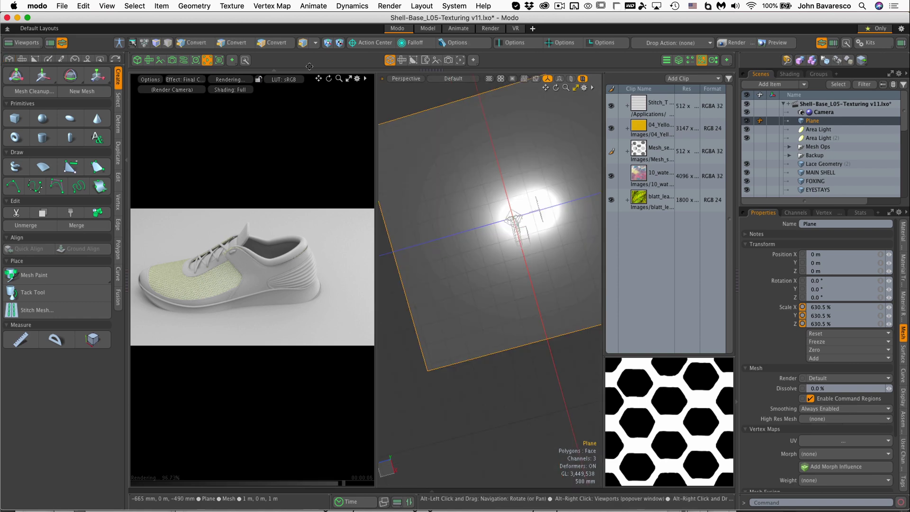
{"action": "left_click", "coordinate": [273, 42]}
{"action": "left_click", "coordinate": [446, 178]}
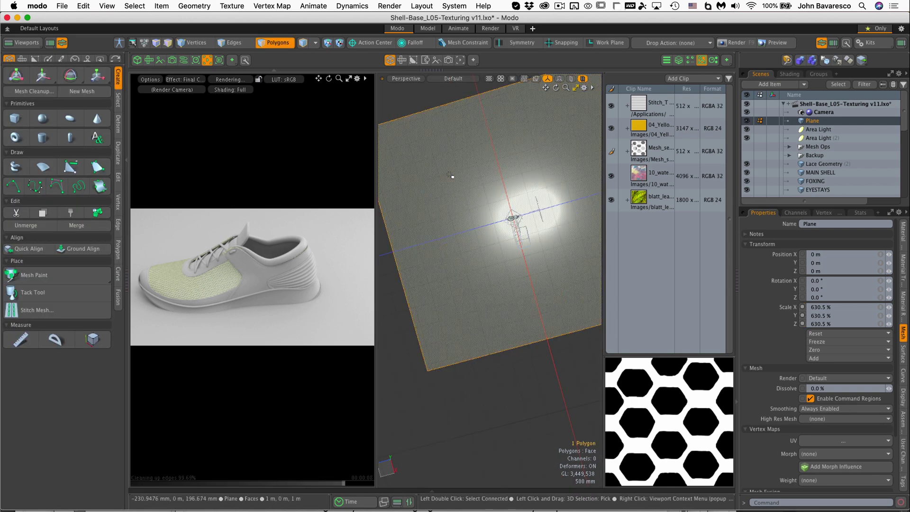
{"action": "key", "text": "m"}
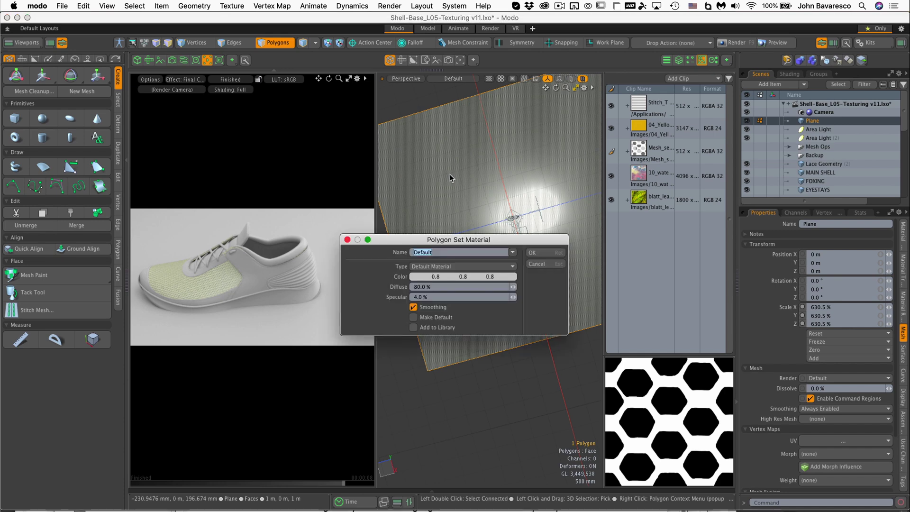
{"action": "type", "text": "ground"}
{"action": "key", "text": "Return"}
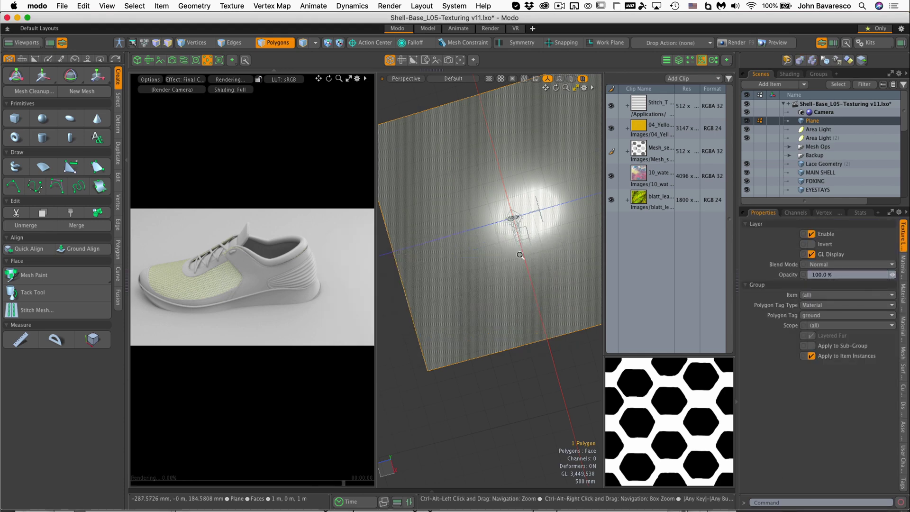
Expand the ground material group in the shader tree and set its material's specular amount to 1.0 %.
{"action": "left_click_drag", "start_coordinate": [523, 256], "coordinate": [559, 107], "text": "alt"}
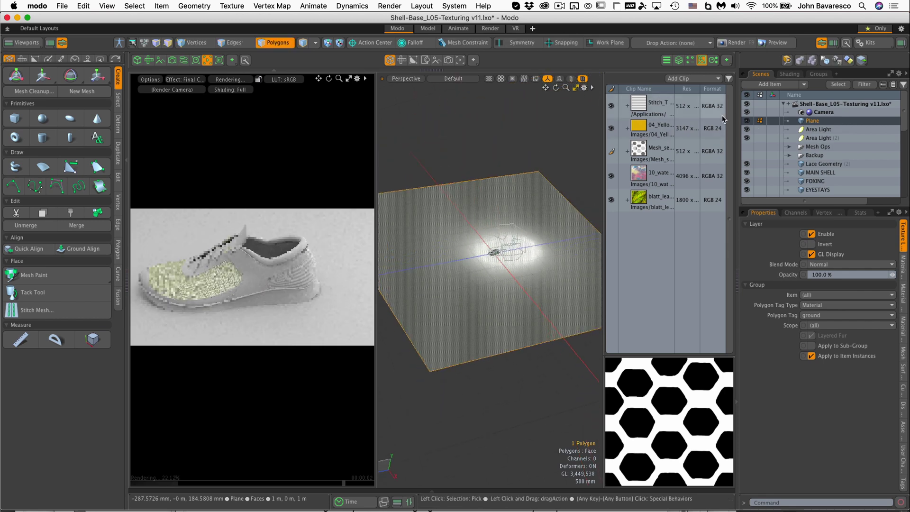
{"action": "left_click", "coordinate": [790, 74]}
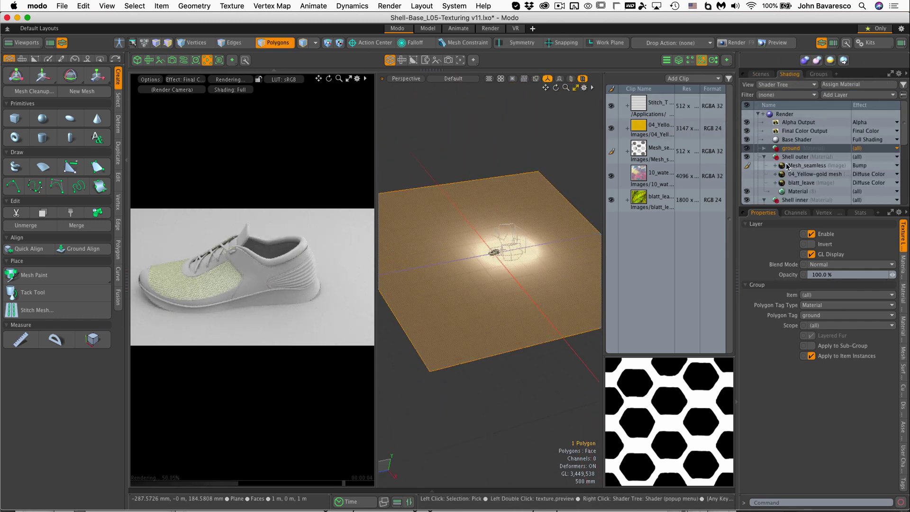
{"action": "left_click", "coordinate": [765, 149]}
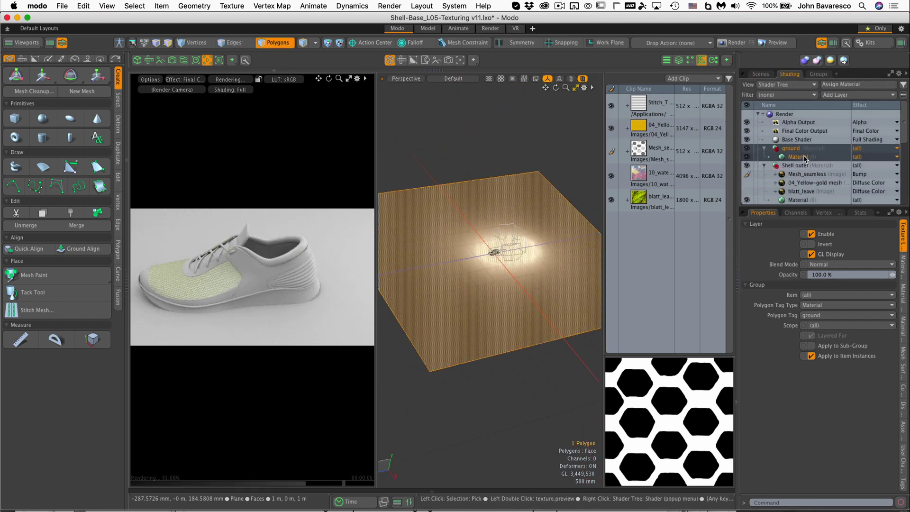
{"action": "left_click", "coordinate": [804, 157]}
{"action": "left_click_drag", "start_coordinate": [890, 292], "coordinate": [884, 290]}
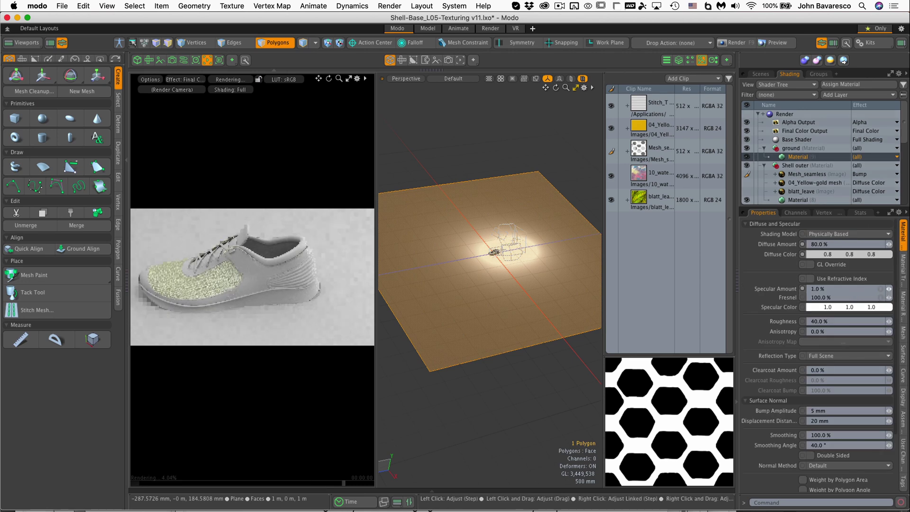
Switch the 3D view to the right side view and lower the ground plane's polygon to the underside of the shoe's sole.
{"action": "left_click_drag", "start_coordinate": [306, 297], "coordinate": [243, 282], "text": "ctrl+alt"}
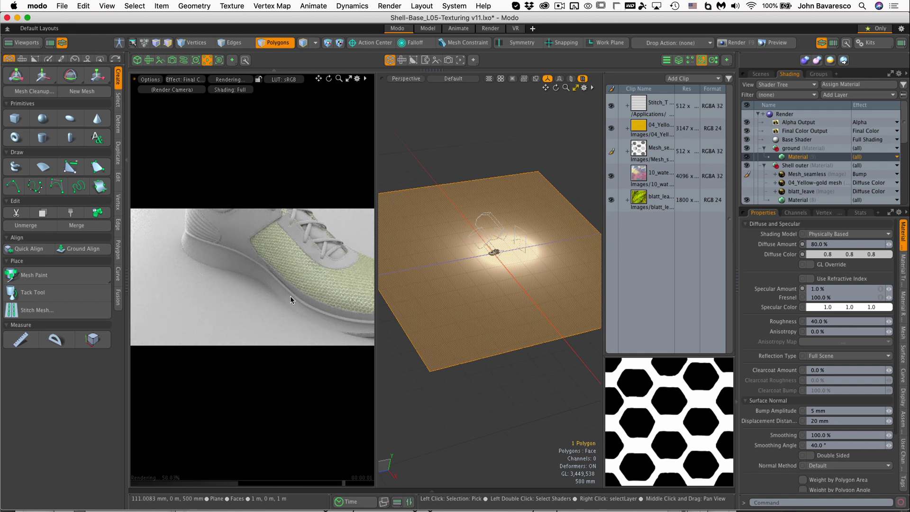
{"action": "left_click_drag", "start_coordinate": [274, 299], "coordinate": [203, 235], "text": "alt"}
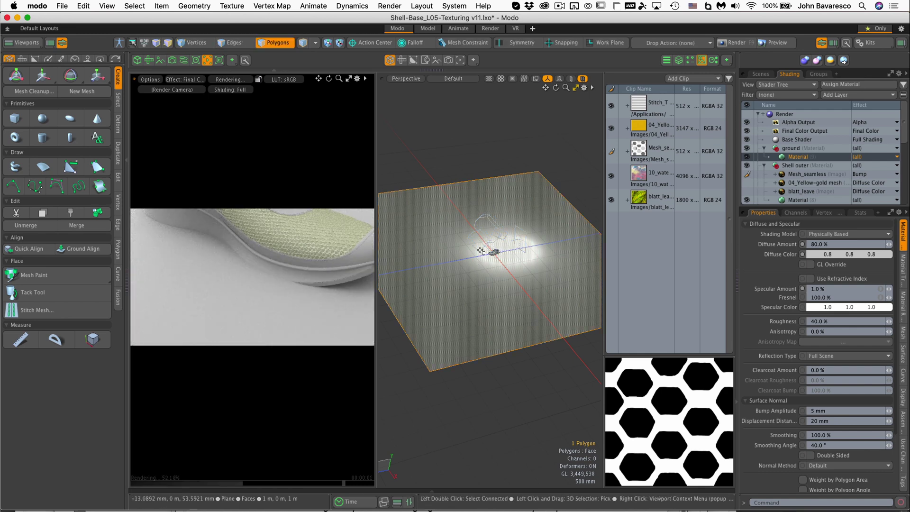
{"action": "key", "text": "w"}
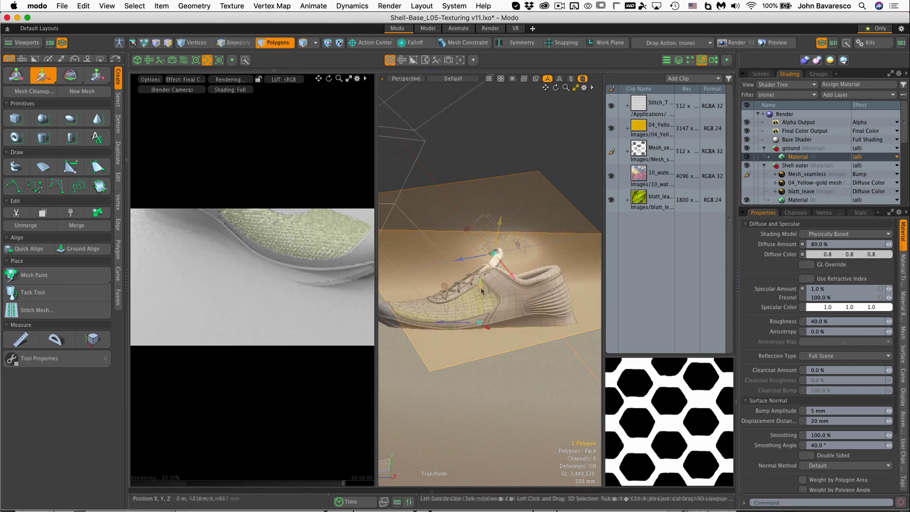
{"action": "key", "text": "ctrl+space"}
{"action": "left_click", "coordinate": [513, 288]}
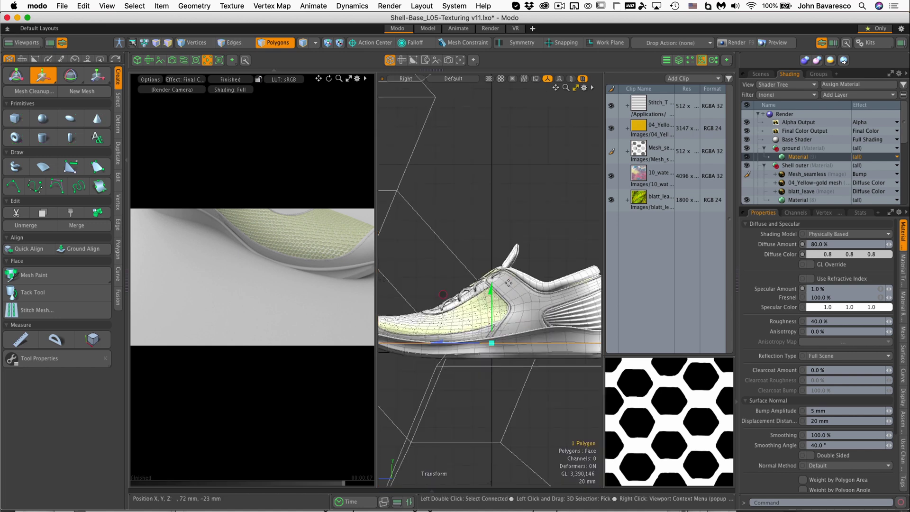
{"action": "left_click_drag", "start_coordinate": [490, 294], "coordinate": [490, 310]}
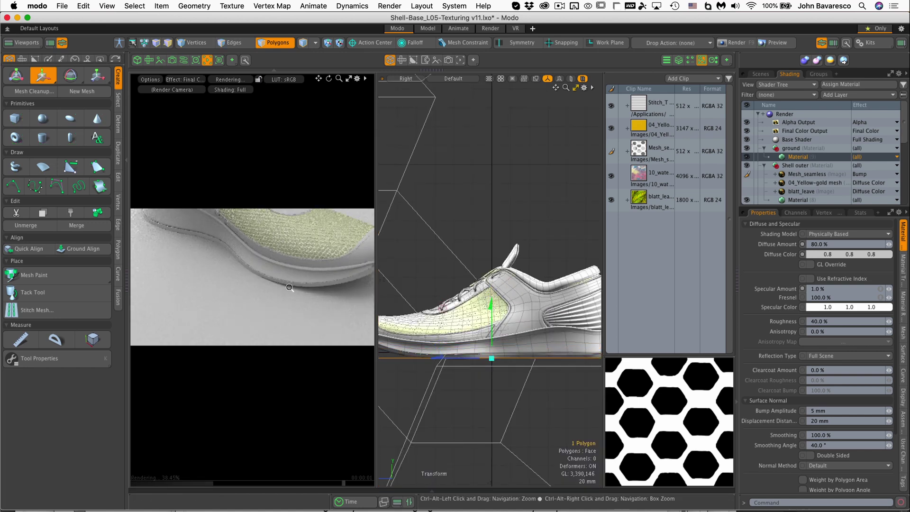
Examine the shoe's yellow mesh texture up close in the render preview and pull the camera back to the whole shoe.
{"action": "left_click_drag", "start_coordinate": [310, 287], "coordinate": [422, 254], "text": "ctrl+alt"}
{"action": "mouse_move", "coordinate": [289, 307]}
{"action": "left_mouse_down", "text": "alt+shift"}
{"action": "mouse_move", "coordinate": [314, 264]}
{"action": "mouse_move", "coordinate": [294, 301]}
{"action": "left_mouse_up", "text": "alt+shift"}
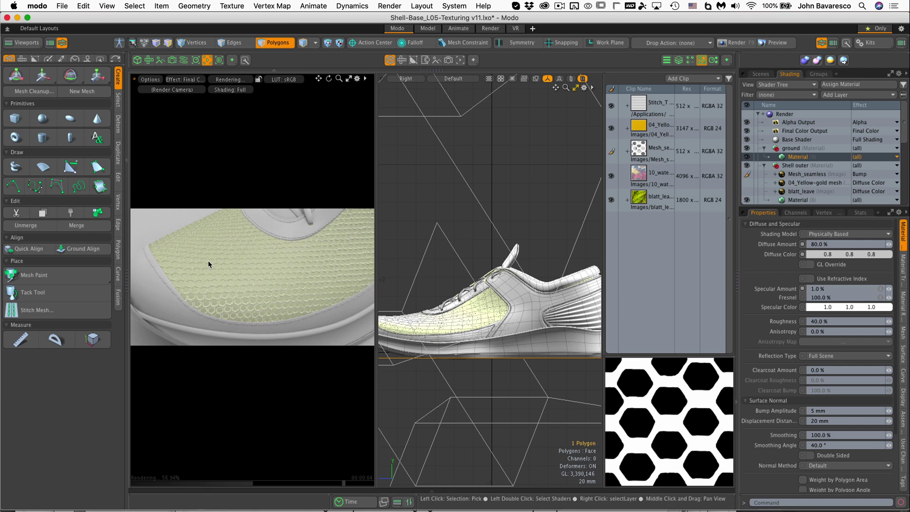
{"action": "left_click_drag", "start_coordinate": [299, 258], "coordinate": [247, 313], "text": "ctrl+alt"}
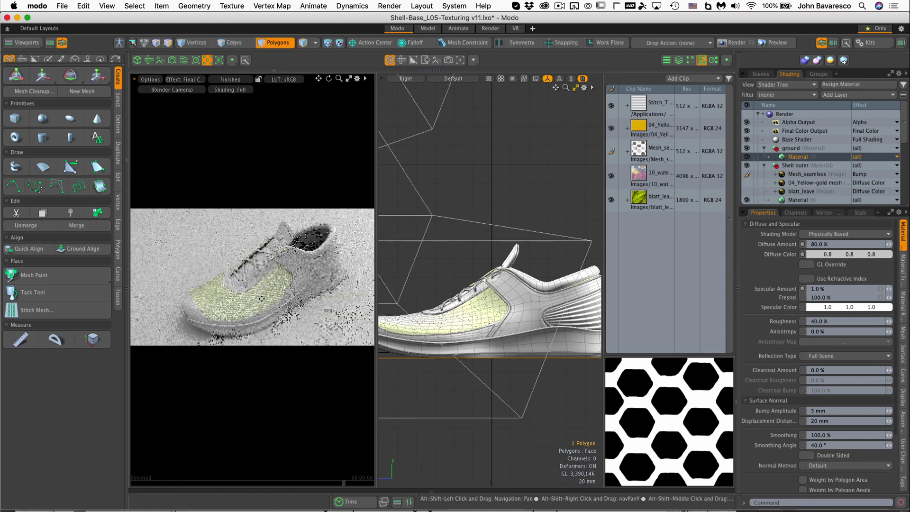